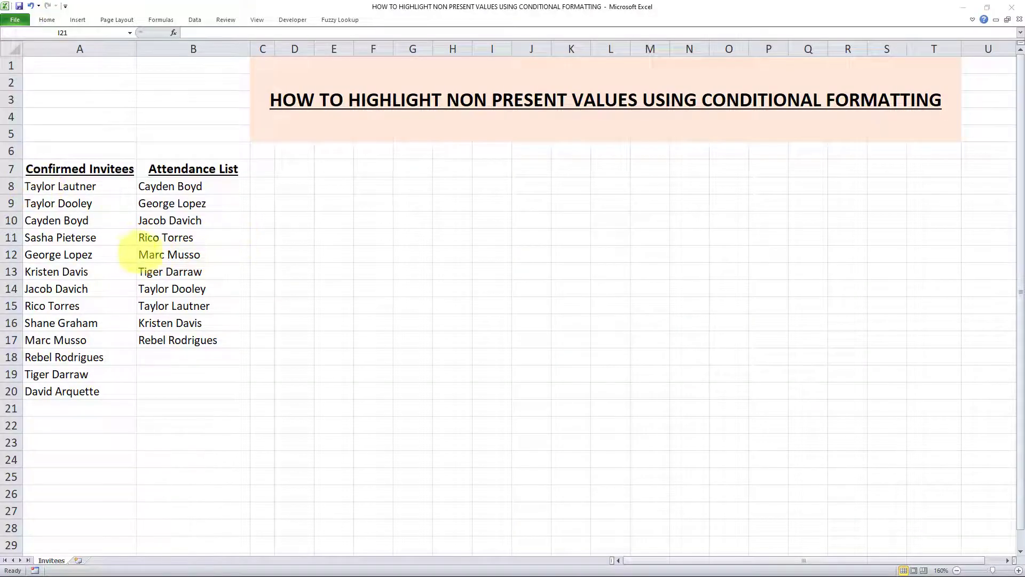
Step: Point out the invitee list in column A and the attendance list in column B
{"action": "left_click_drag", "start_coordinate": [113, 170], "coordinate": [104, 388]}
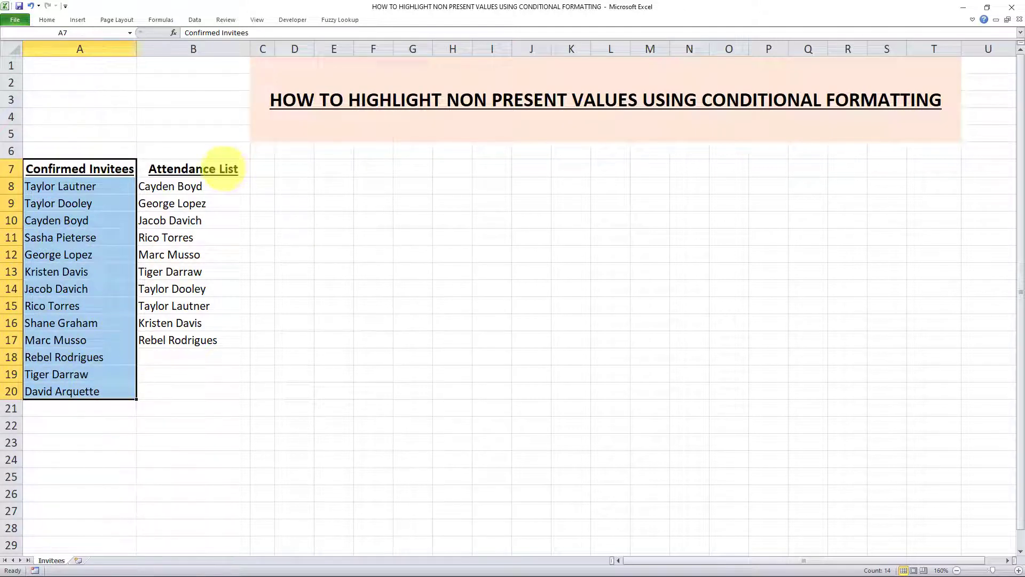
{"action": "left_click_drag", "start_coordinate": [224, 168], "coordinate": [251, 340]}
{"action": "left_click", "coordinate": [88, 160]}
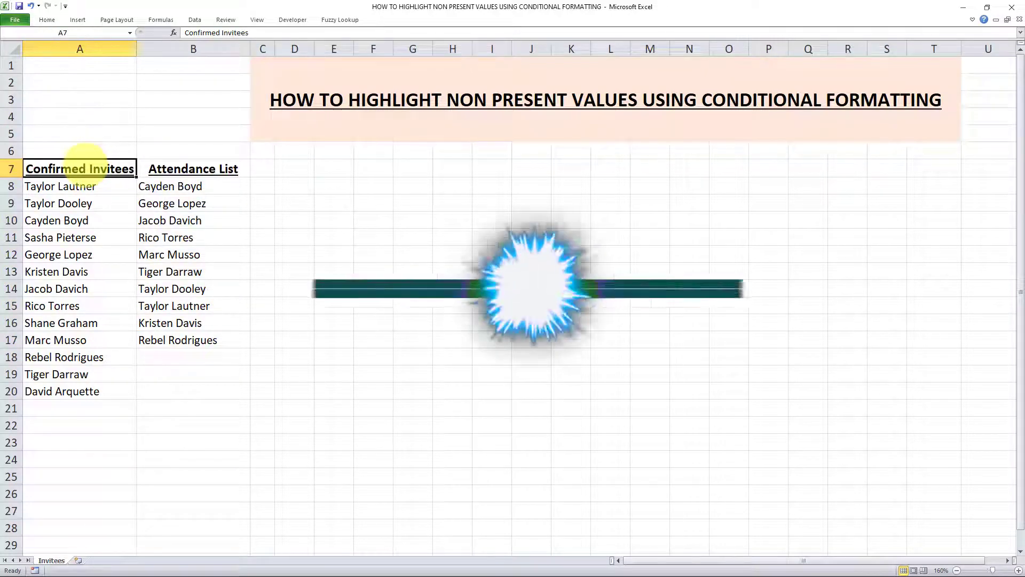
{"action": "left_click_drag", "start_coordinate": [80, 160], "coordinate": [69, 398]}
{"action": "left_click_drag", "start_coordinate": [181, 169], "coordinate": [176, 334]}
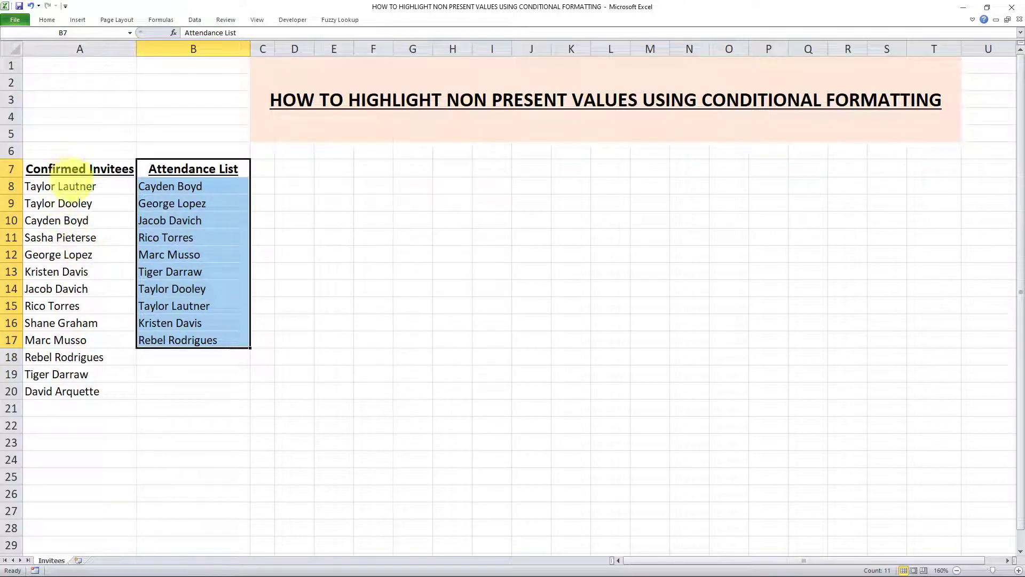
{"action": "left_click_drag", "start_coordinate": [51, 169], "coordinate": [63, 400]}
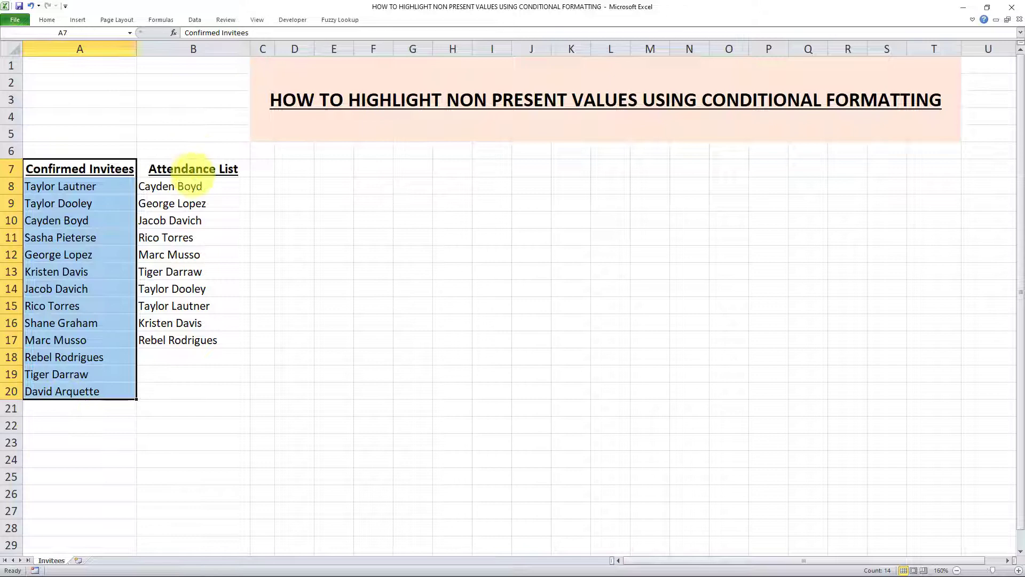
{"action": "left_click_drag", "start_coordinate": [192, 169], "coordinate": [195, 344]}
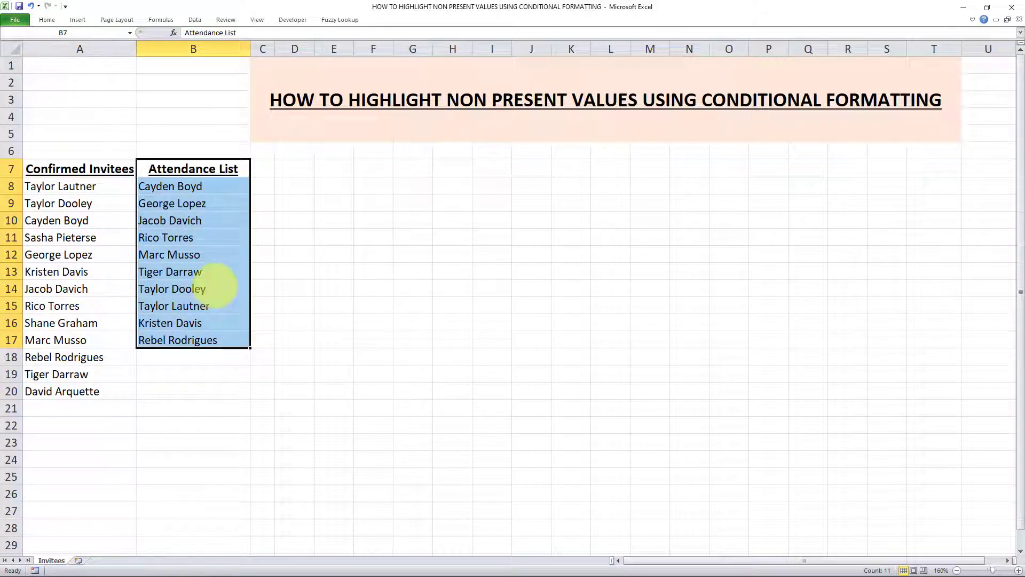
Step: Select invitee names A8:A20 and start a formula-based New Formatting Rule
{"action": "left_click", "coordinate": [119, 184]}
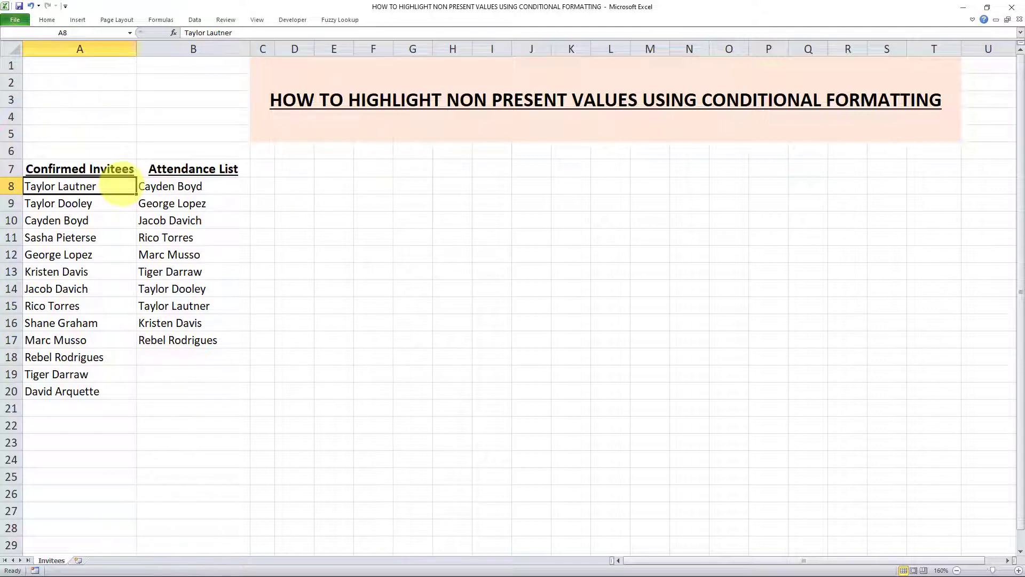
{"action": "left_click_drag", "start_coordinate": [114, 180], "coordinate": [93, 400]}
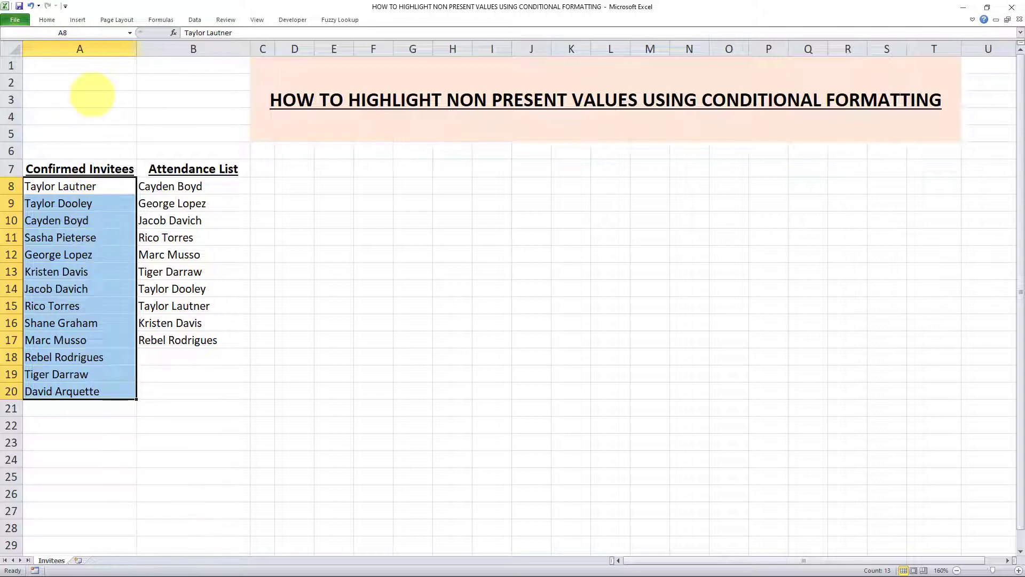
{"action": "left_click", "coordinate": [47, 20]}
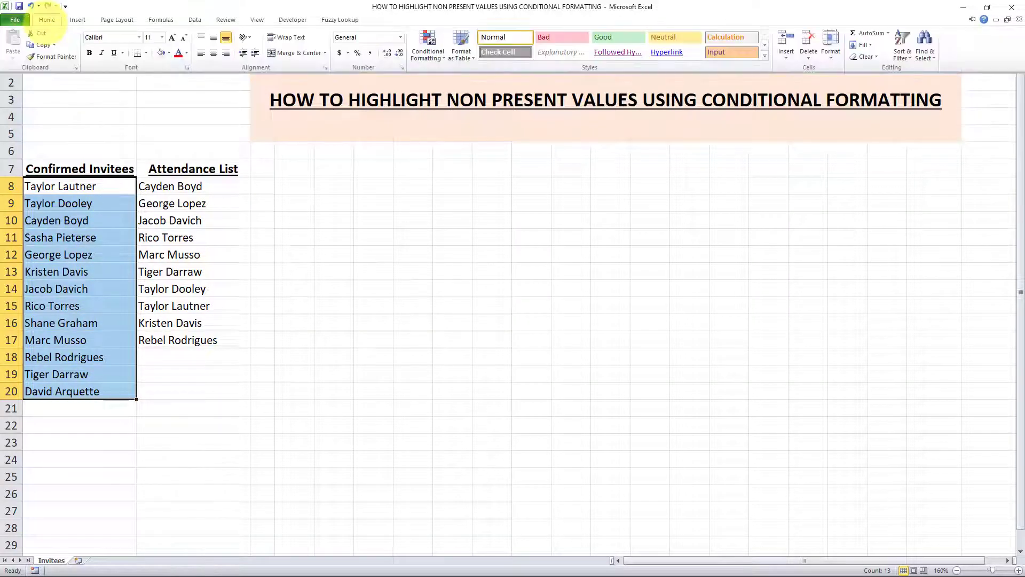
{"action": "left_click", "coordinate": [427, 46]}
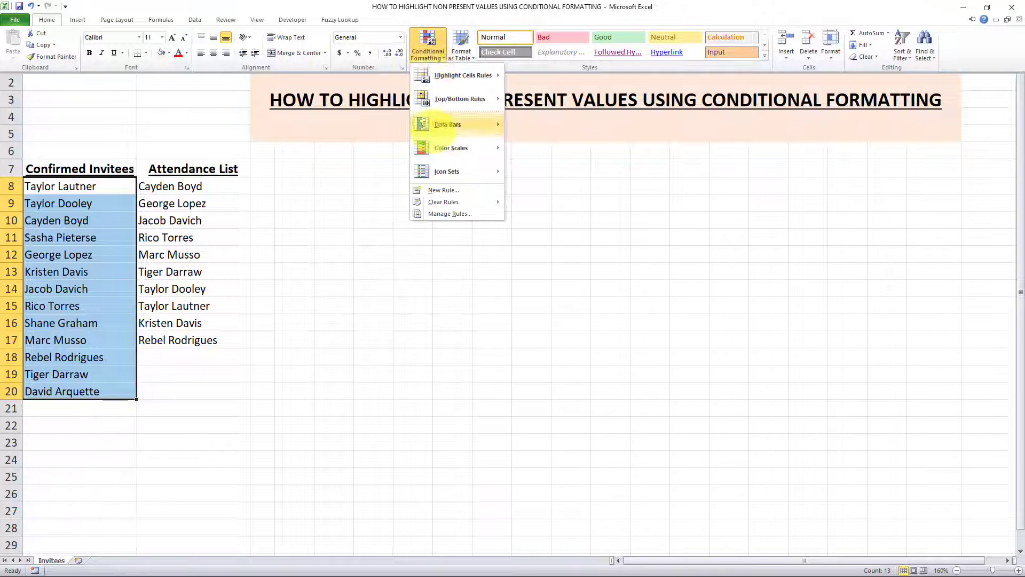
{"action": "left_click", "coordinate": [443, 190]}
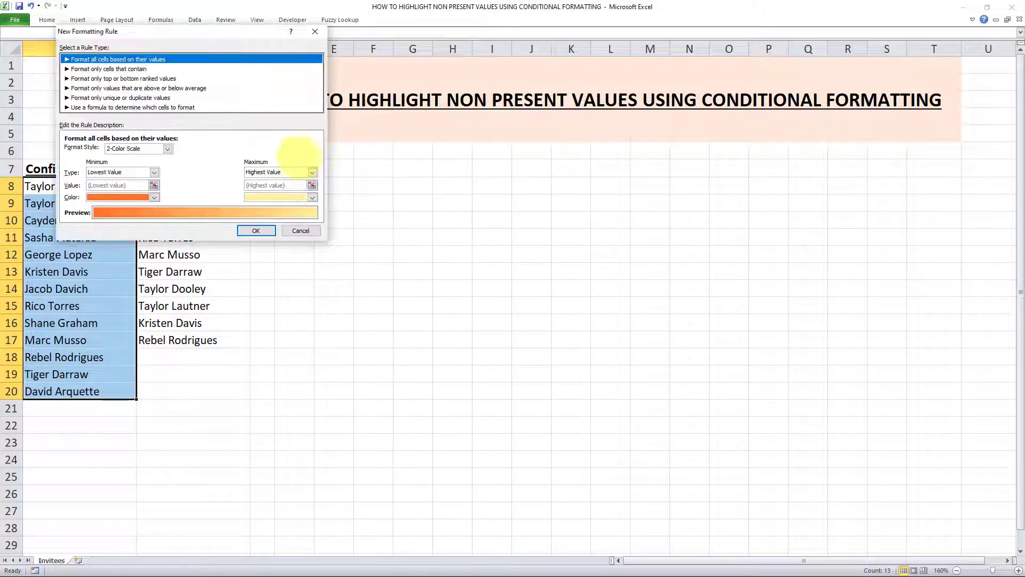
{"action": "left_click_drag", "start_coordinate": [205, 33], "coordinate": [484, 193]}
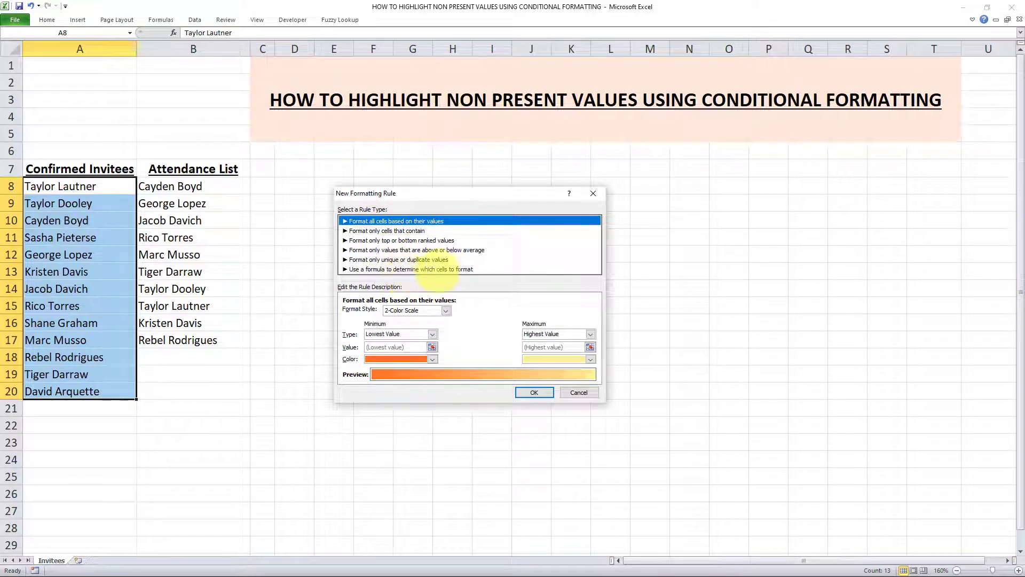
{"action": "left_click", "coordinate": [437, 270]}
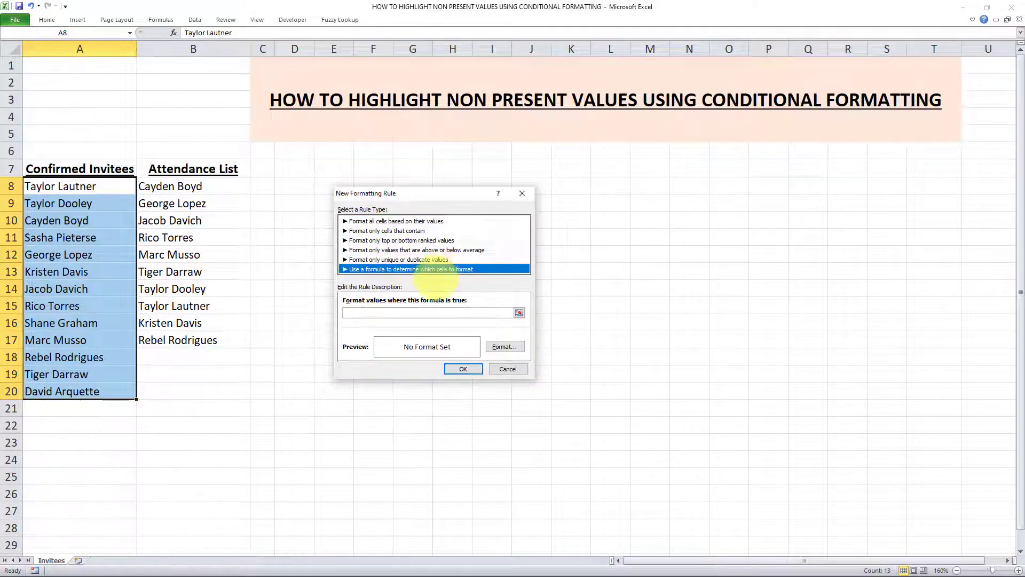
Step: Paste =COUNTIF(B$8:B$17,A8)=0 into the rule's formula box
{"action": "left_click", "coordinate": [317, 290]}
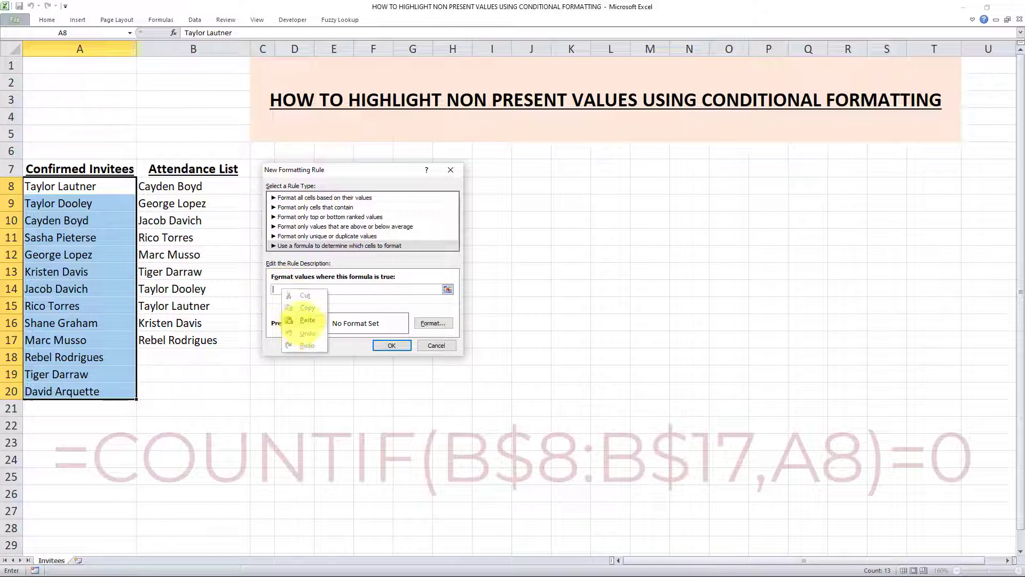
{"action": "type", "text": "=COUNTIF(B$8:B$17,A8)=0"}
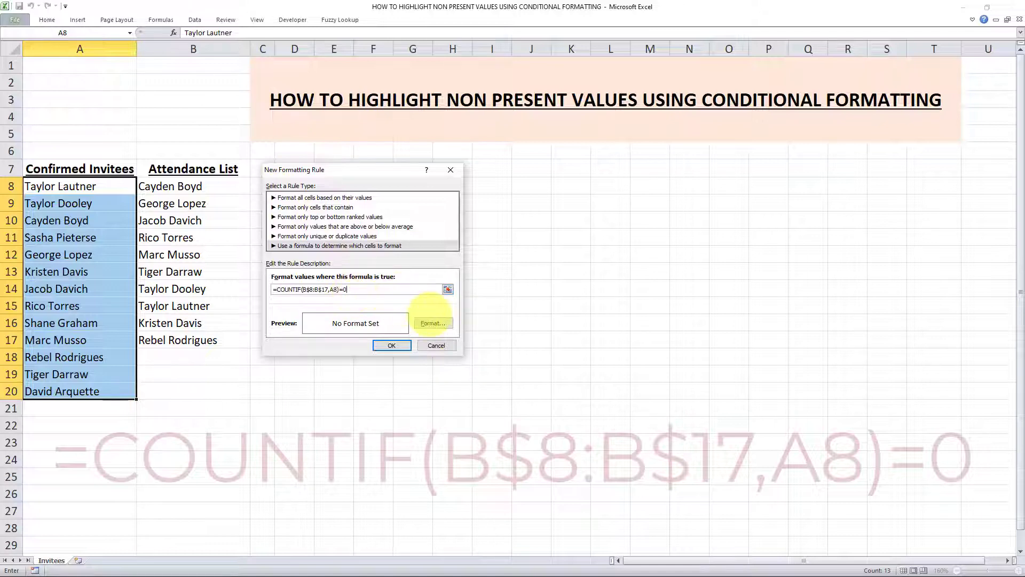
Step: Give the rule a light orange fill format
{"action": "left_click", "coordinate": [430, 323]}
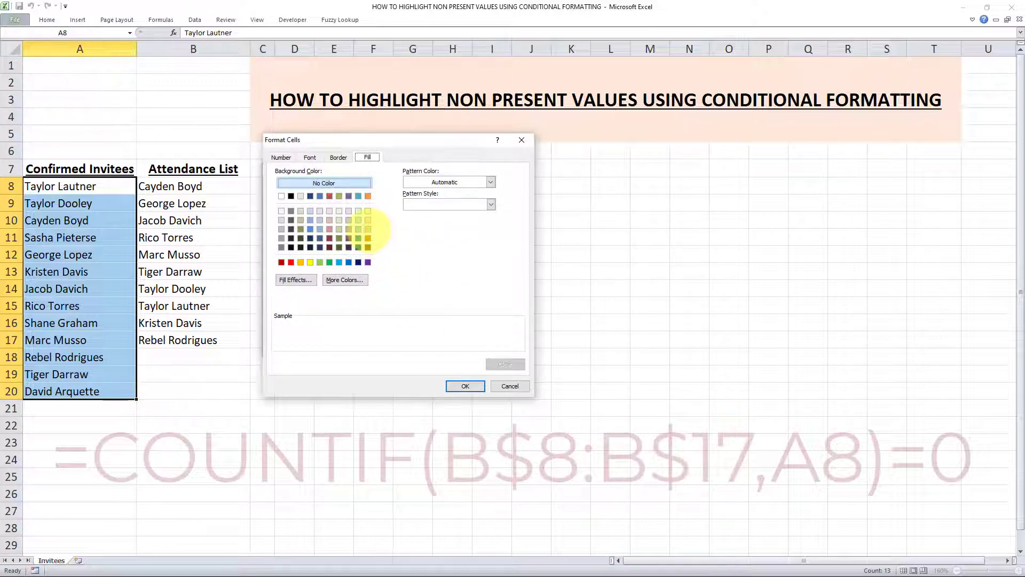
{"action": "left_click", "coordinate": [368, 229]}
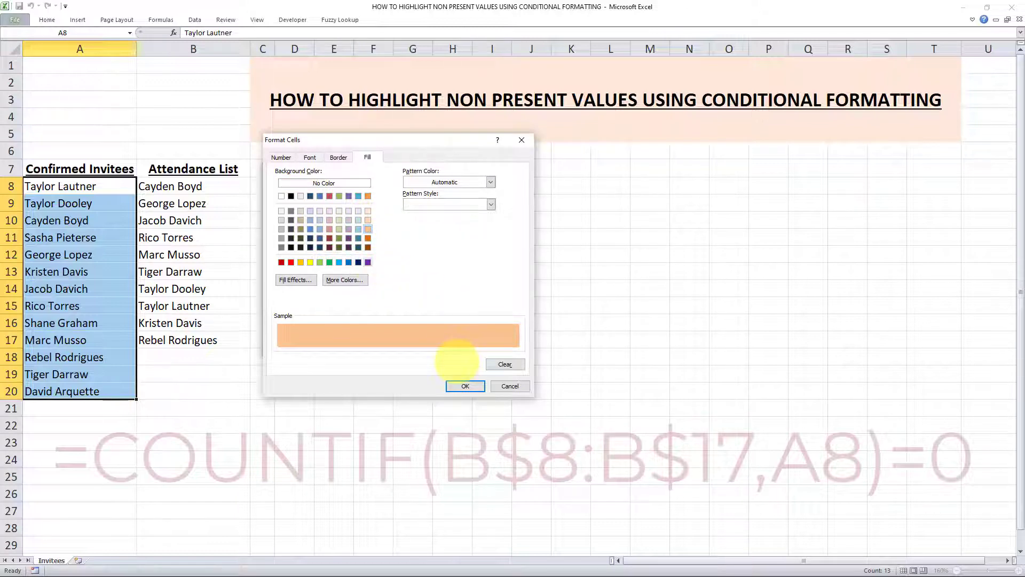
{"action": "left_click", "coordinate": [465, 386]}
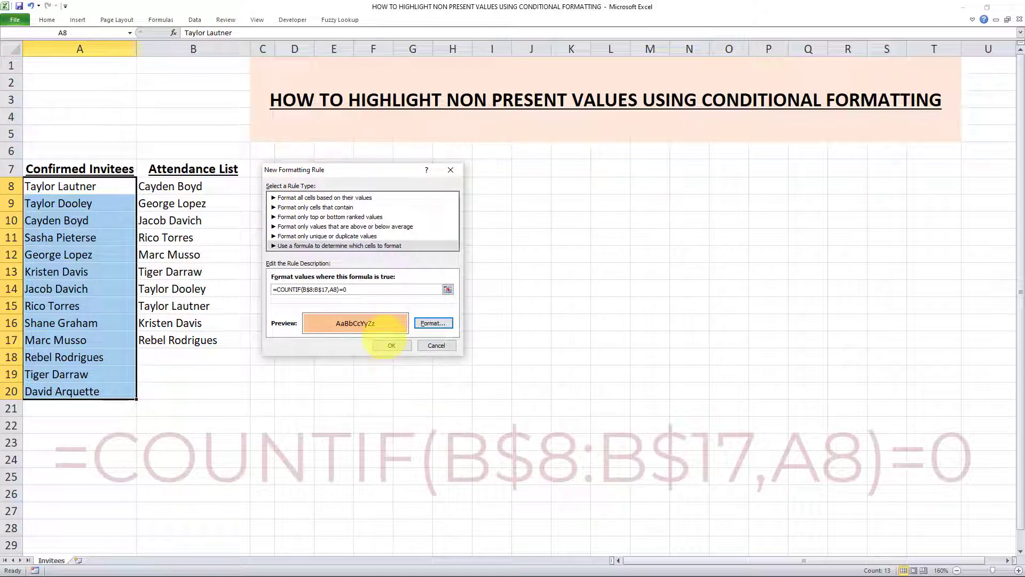
Step: Apply the rule and compare invitees A8:A20 against the attendance list B7:B17
{"action": "left_click", "coordinate": [390, 345]}
{"action": "left_click", "coordinate": [333, 341]}
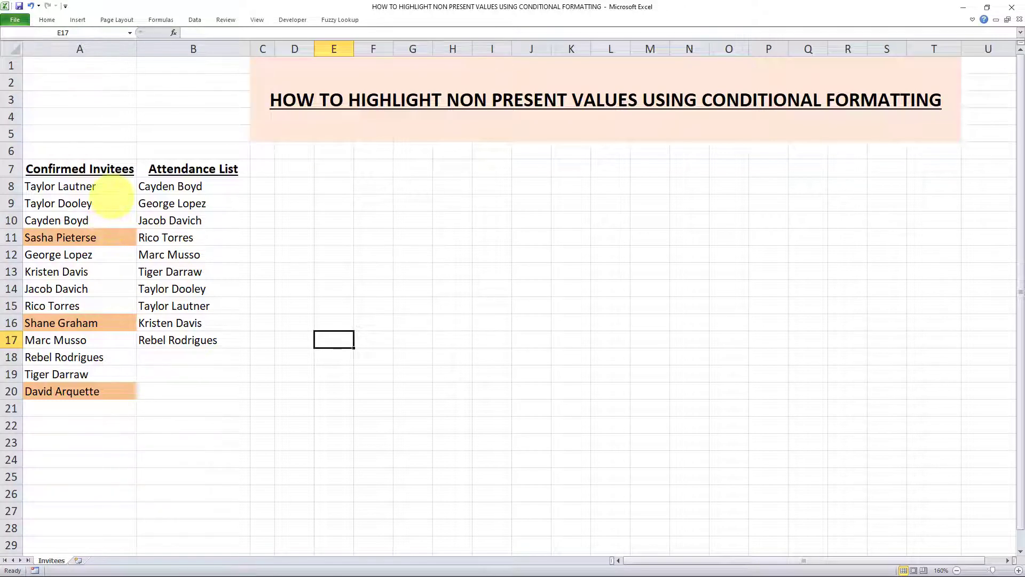
{"action": "left_click_drag", "start_coordinate": [101, 184], "coordinate": [93, 393]}
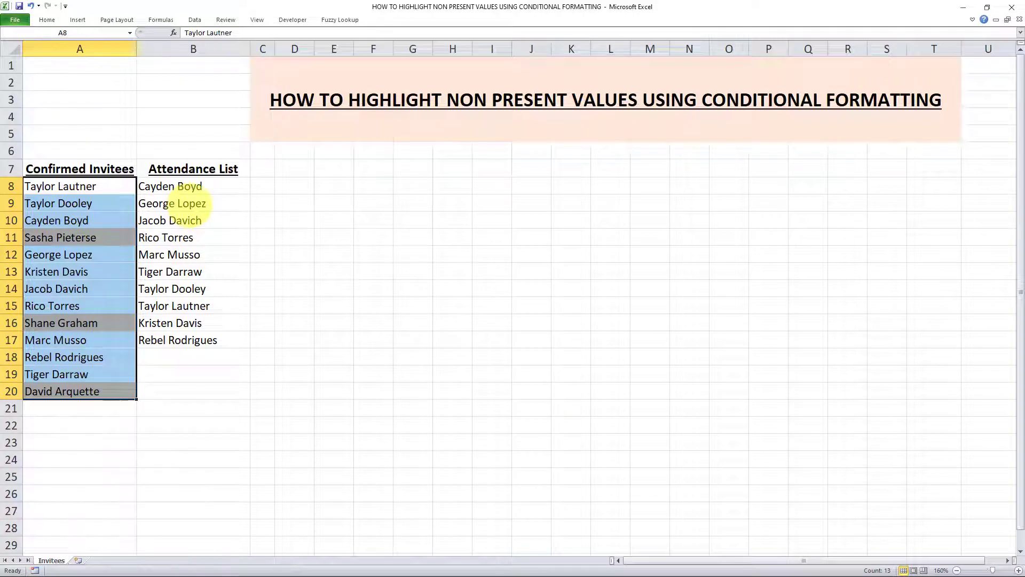
{"action": "left_click_drag", "start_coordinate": [194, 170], "coordinate": [179, 342]}
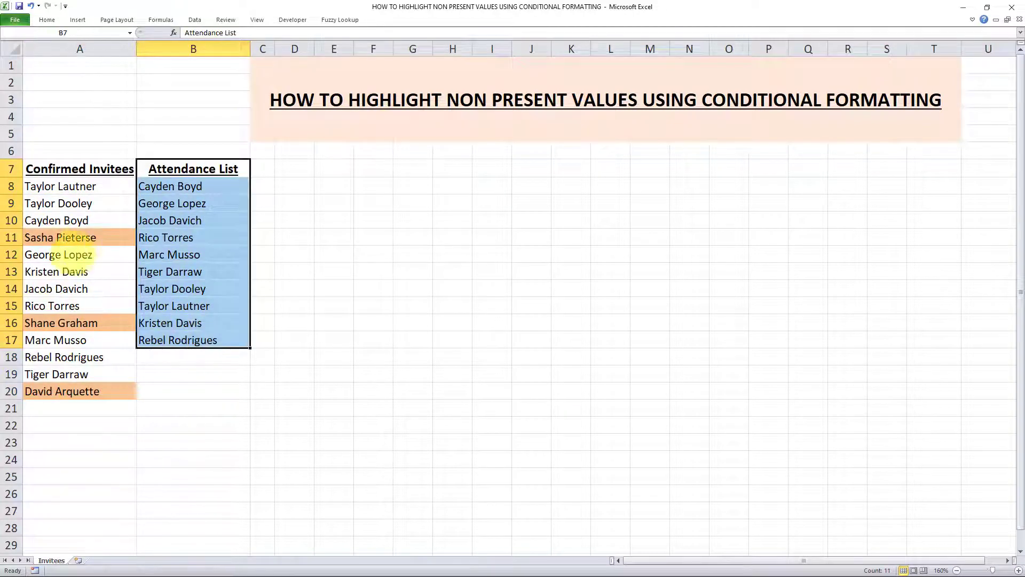
Step: Pick out the orange unmatched invitees in A11, A16 and A20, then attendance names B8:B17
{"action": "left_click", "coordinate": [80, 237]}
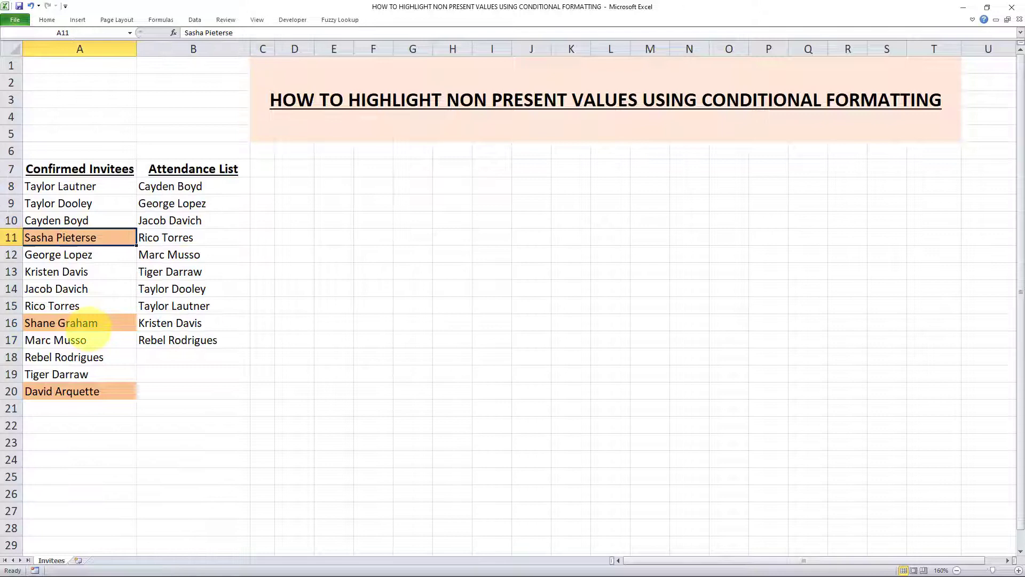
{"action": "left_click", "coordinate": [92, 326], "text": "ctrl"}
{"action": "left_click", "coordinate": [77, 393], "text": "ctrl"}
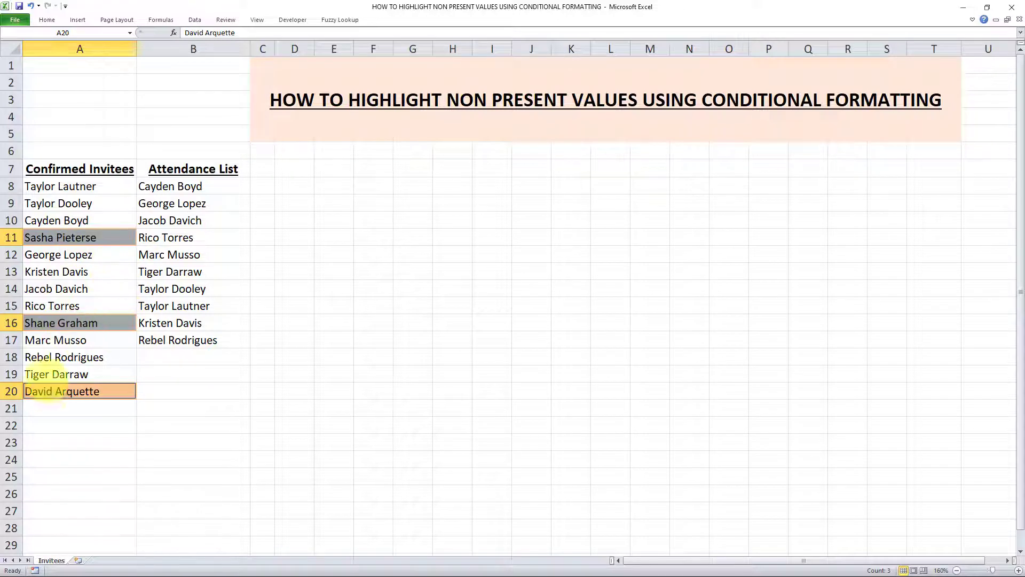
{"action": "left_click", "coordinate": [223, 269]}
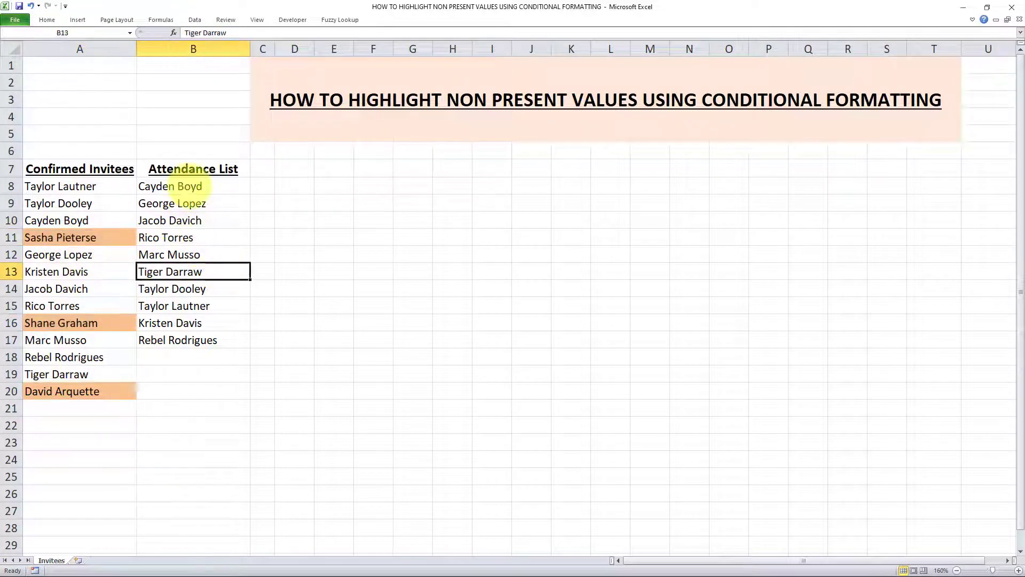
{"action": "left_click_drag", "start_coordinate": [195, 185], "coordinate": [182, 347]}
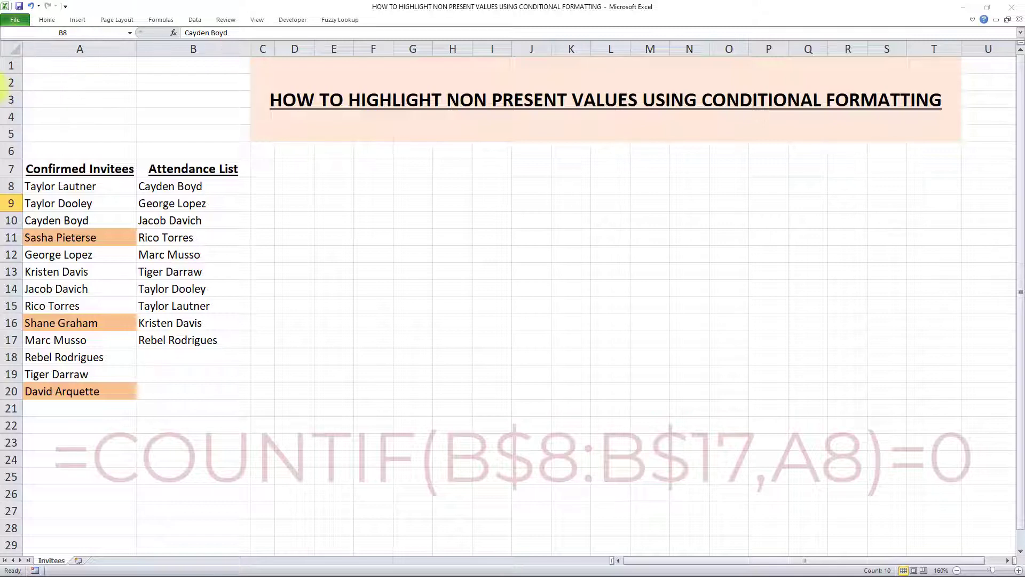
{"action": "left_click", "coordinate": [75, 187]}
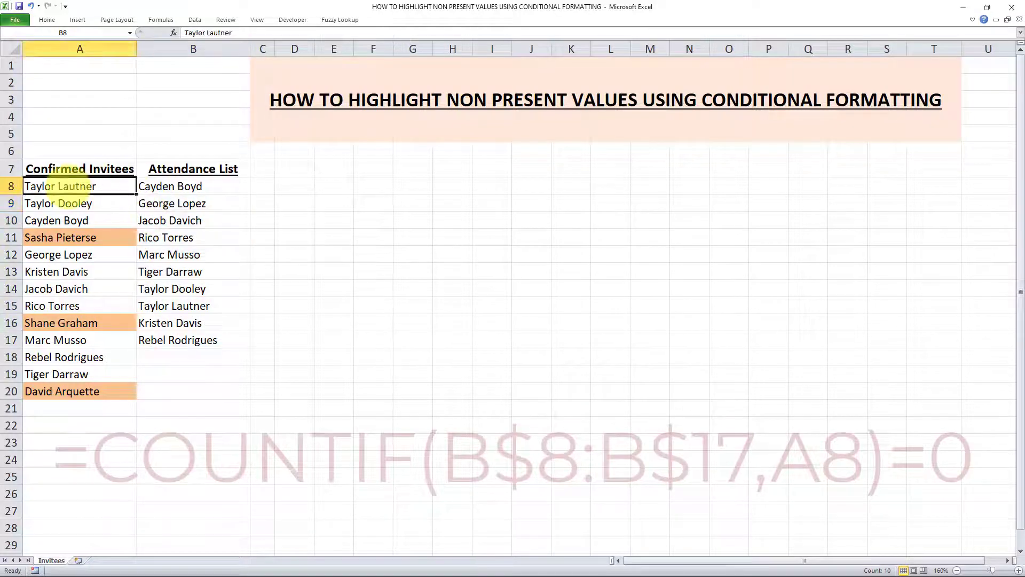
{"action": "left_click_drag", "start_coordinate": [67, 186], "coordinate": [53, 391]}
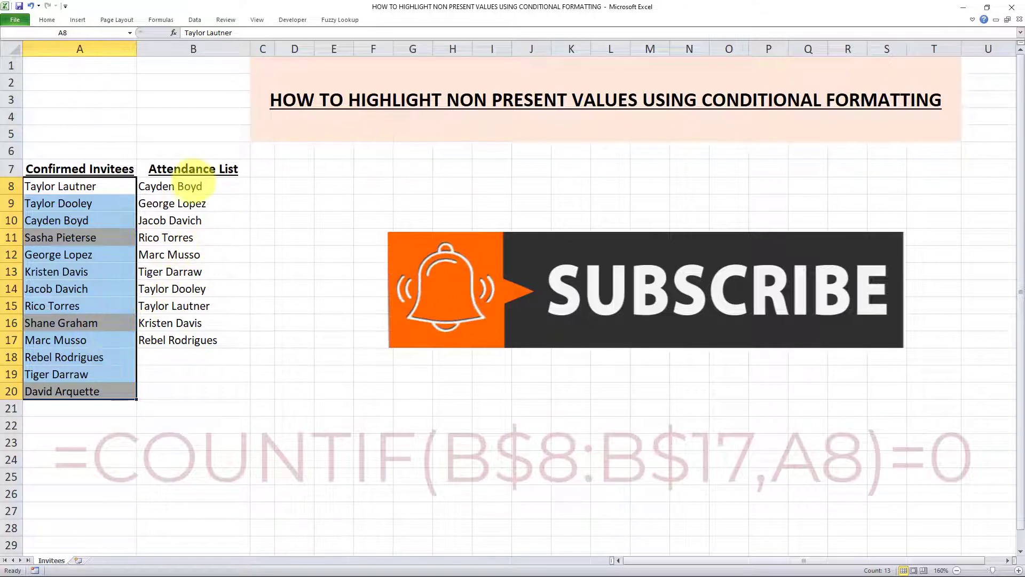
{"action": "left_click_drag", "start_coordinate": [194, 184], "coordinate": [168, 338]}
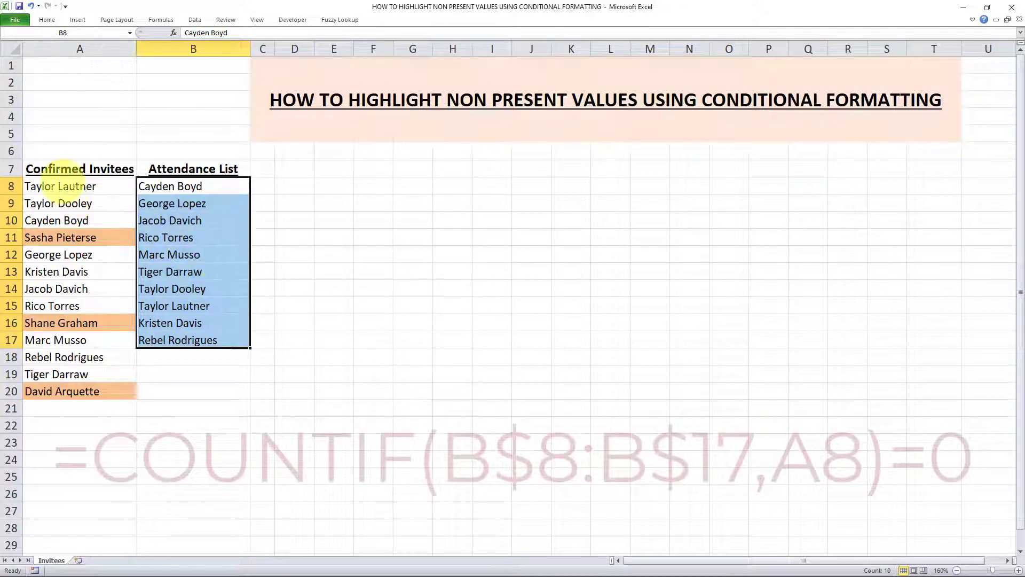
{"action": "left_click_drag", "start_coordinate": [65, 184], "coordinate": [63, 376]}
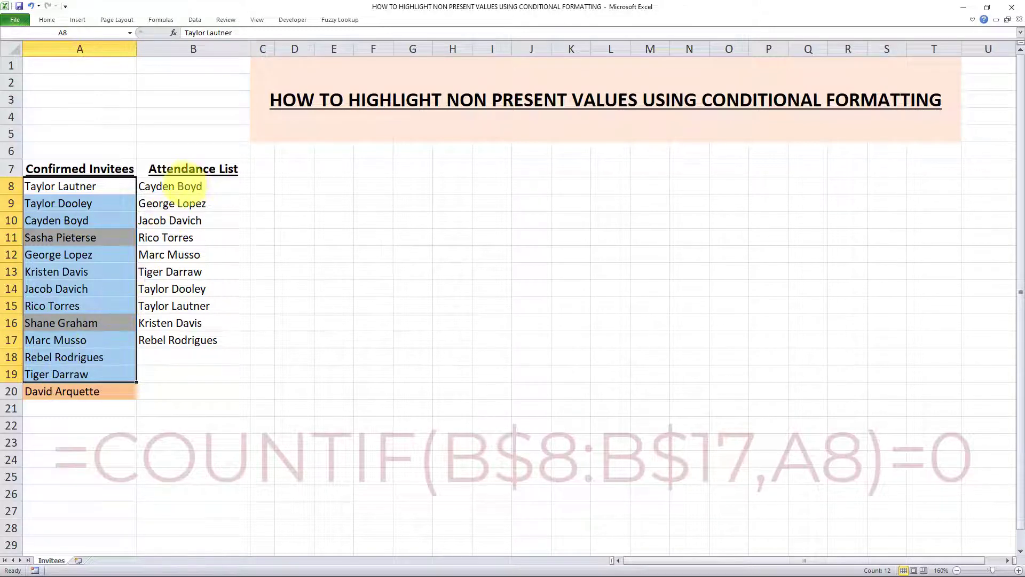
{"action": "left_click_drag", "start_coordinate": [170, 188], "coordinate": [168, 342]}
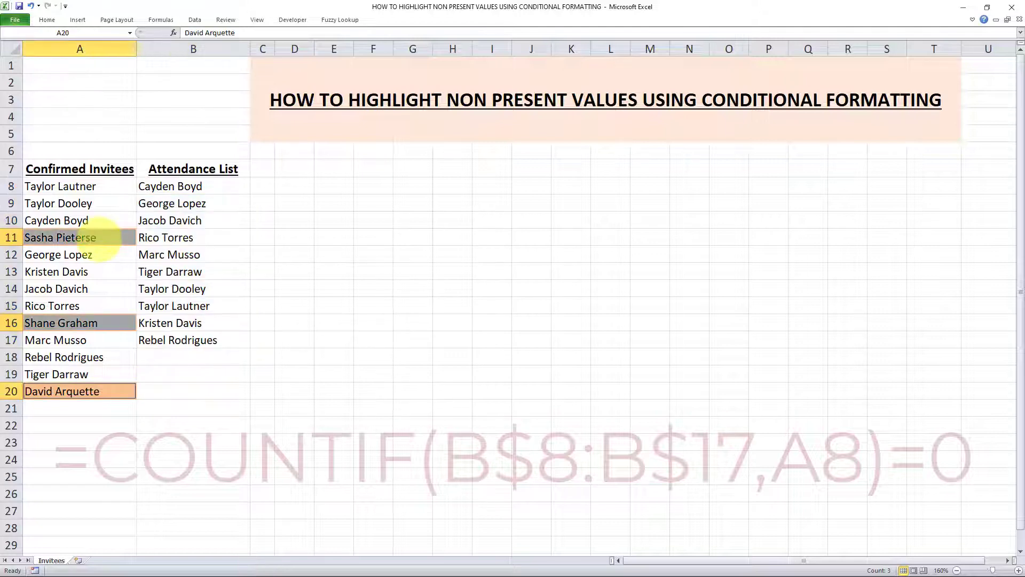
{"action": "left_click", "coordinate": [91, 237]}
{"action": "left_click", "coordinate": [96, 320], "text": "ctrl"}
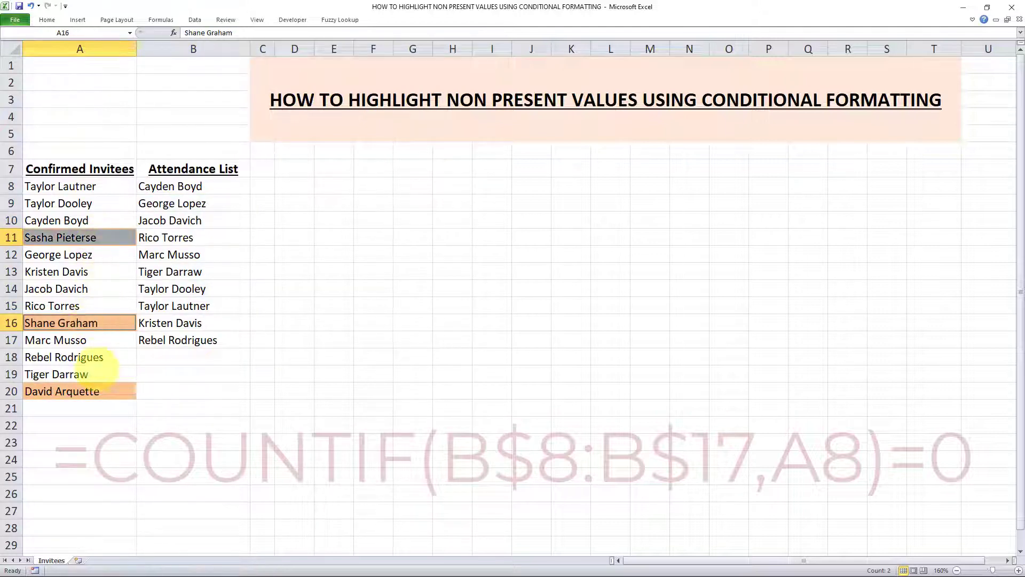
{"action": "left_click", "coordinate": [99, 391], "text": "ctrl"}
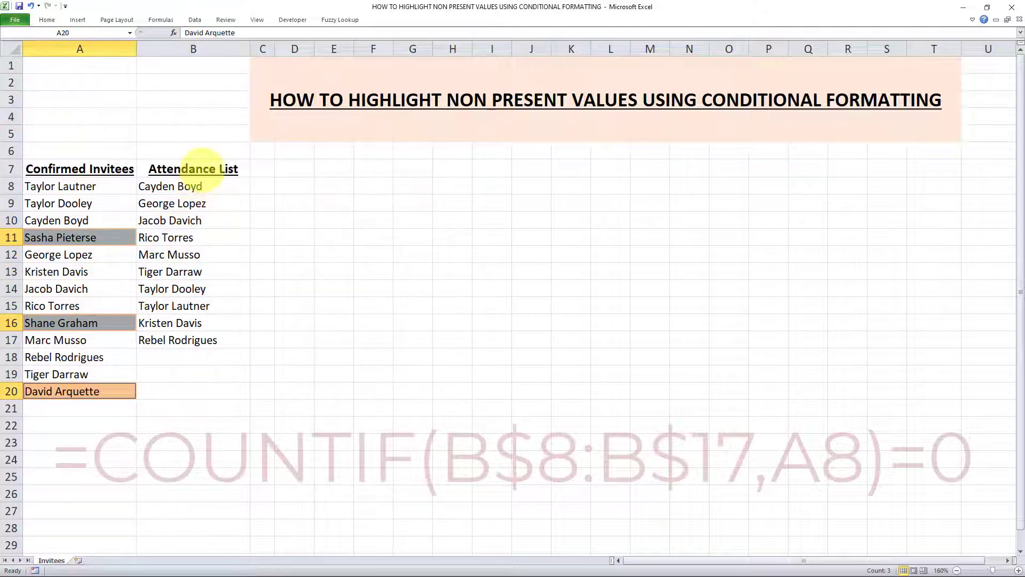
{"action": "left_click_drag", "start_coordinate": [202, 168], "coordinate": [192, 339]}
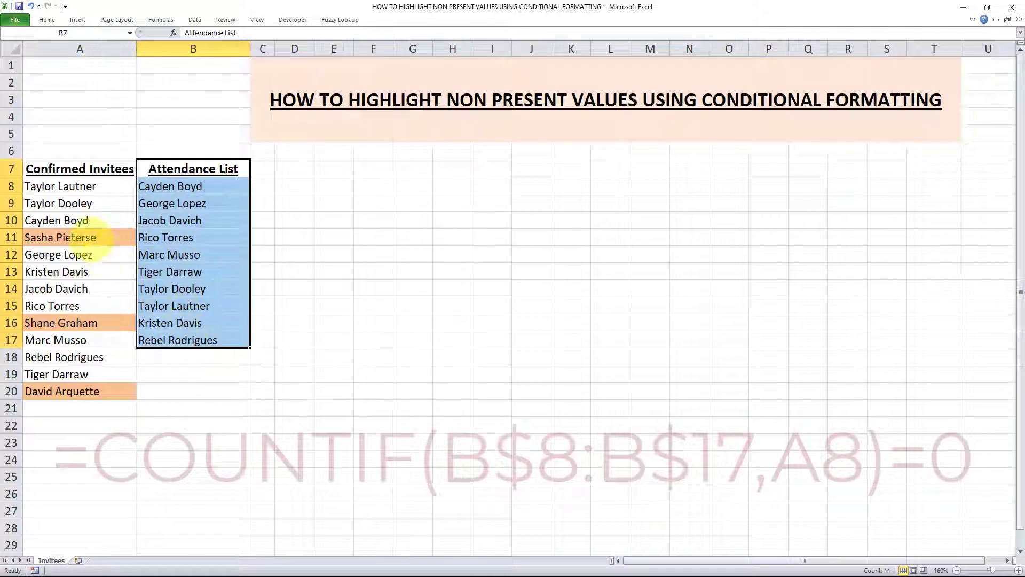
{"action": "left_click", "coordinate": [109, 166]}
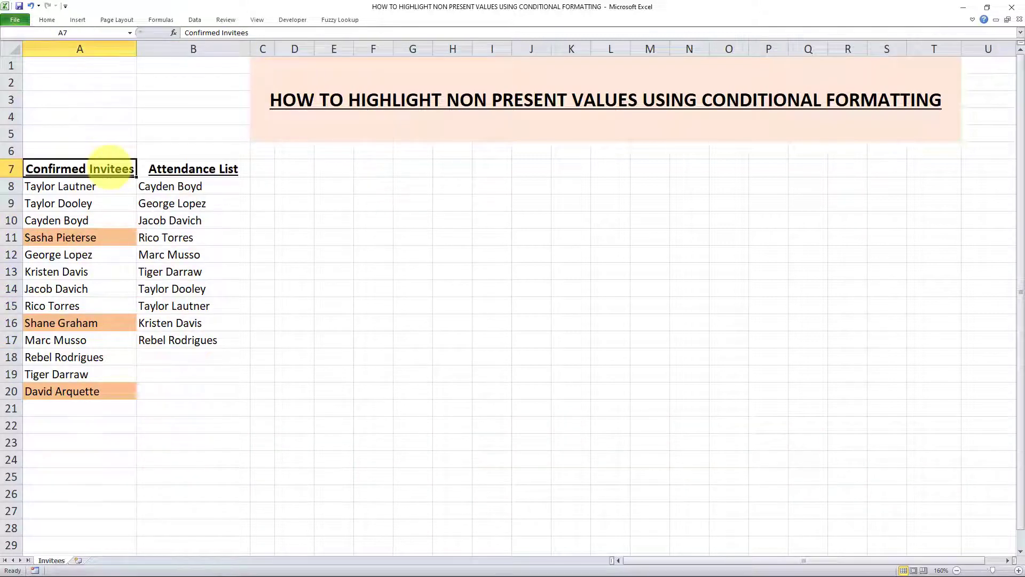